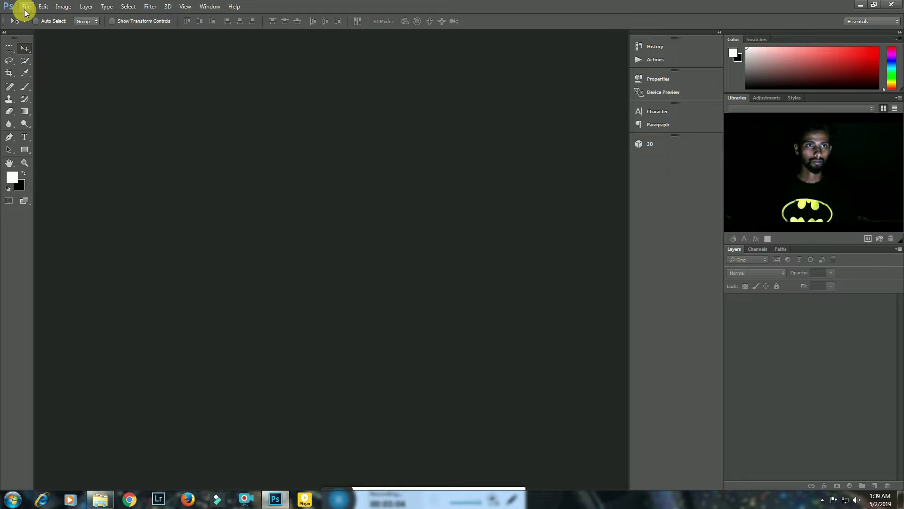
# Open Photoshop's File menu while no document is loaded
pyautogui.click(26, 7)
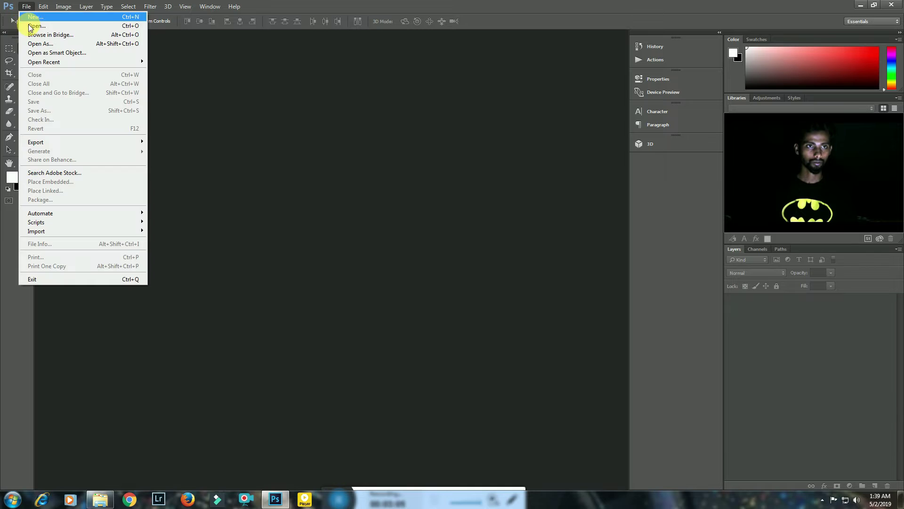
# Open DSC_0048.JPG, accept the colour profile conversion, and duplicate the Background layer
pyautogui.click(29, 26)
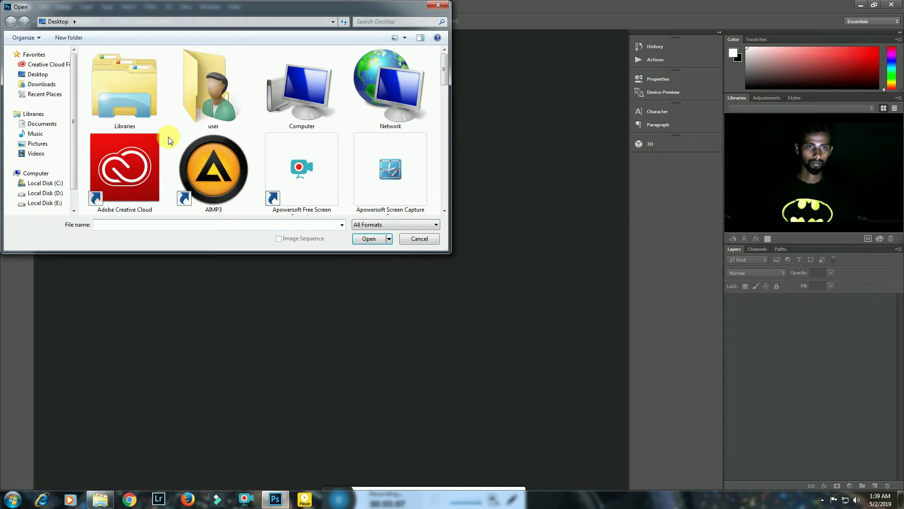
pyautogui.scroll(-3, 168, 136)
pyautogui.scroll(-3, 169, 137)
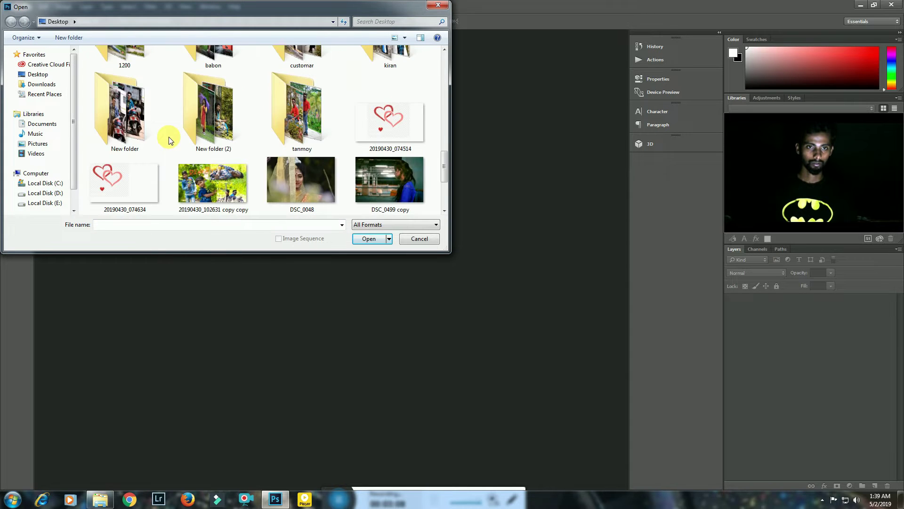
pyautogui.click(309, 170)
pyautogui.doubleClick(309, 168)
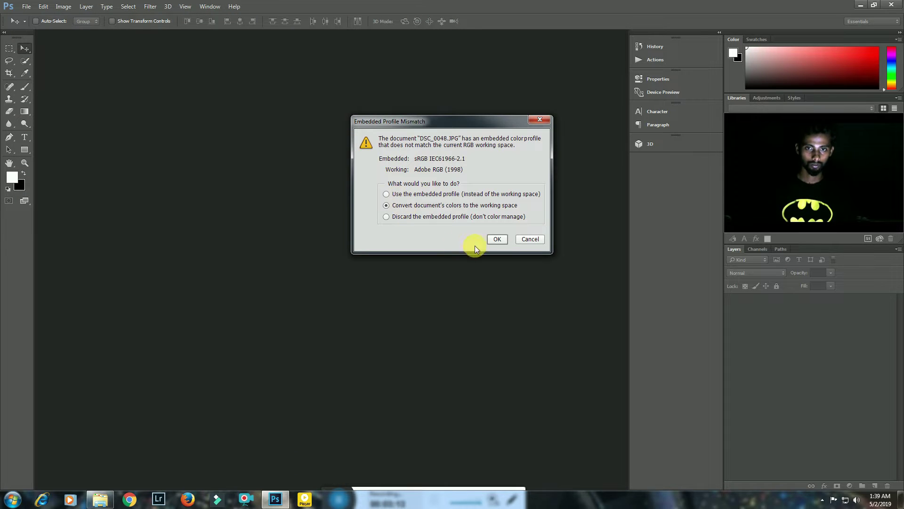
pyautogui.click(498, 239)
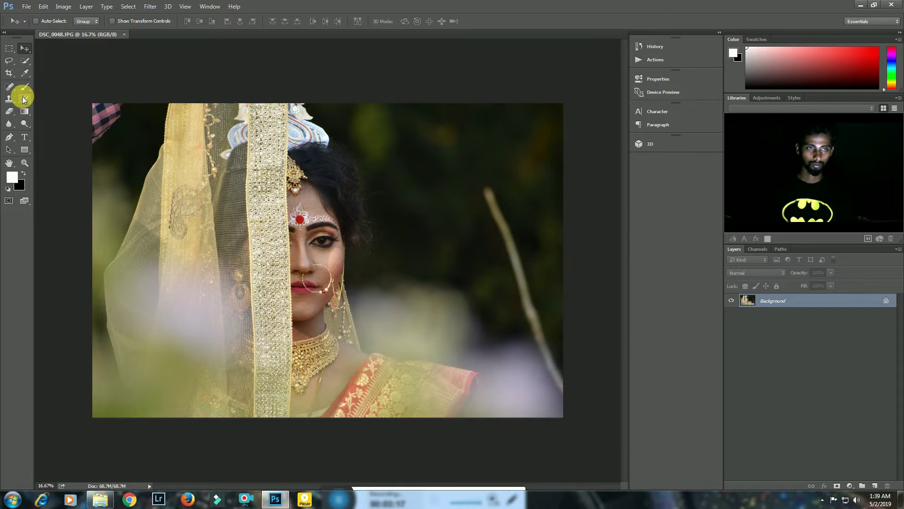
pyautogui.moveTo(825, 300); pyautogui.dragTo(877, 485)
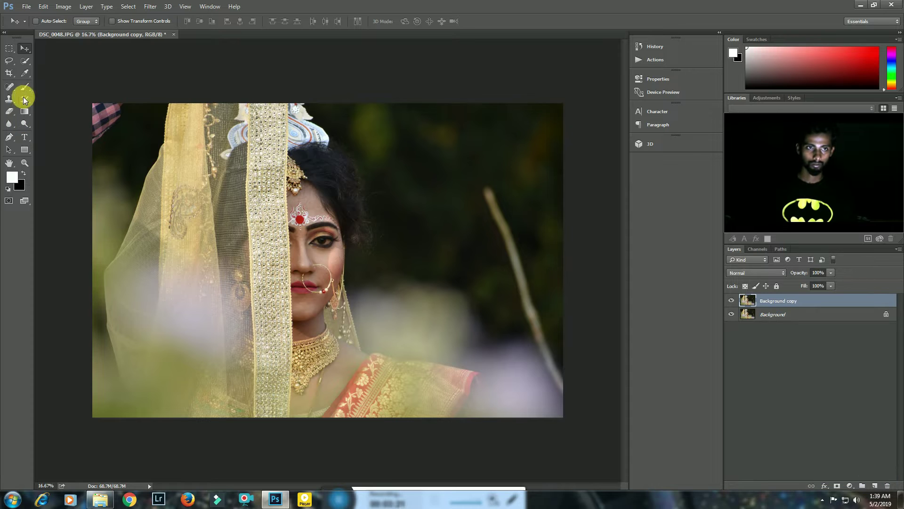
pyautogui.click(10, 87)
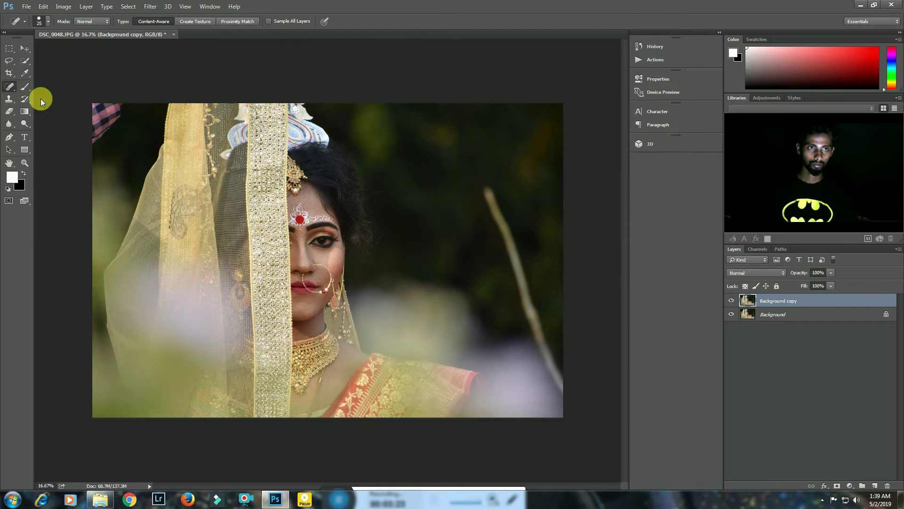
# Enlarge the Spot Healing Brush and heal away the upper part of the right-side stick
pyautogui.hotkey('ctrl', '0')
pyautogui.scroll(2, 536, 176)
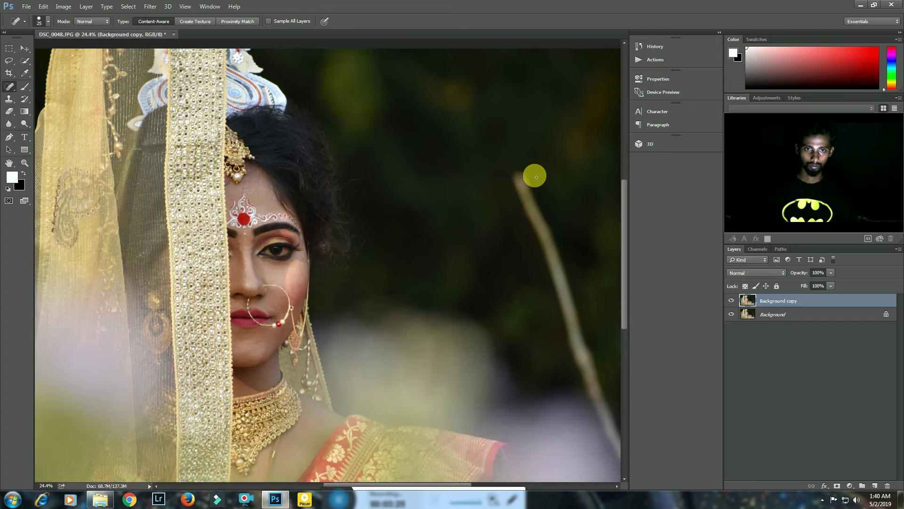
pyautogui.press(']')
pyautogui.press(']')
pyautogui.press(']')
pyautogui.moveTo(518, 175)
pyautogui.mouseDown()
pyautogui.moveTo(561, 244)
pyautogui.moveTo(603, 389)
pyautogui.moveTo(615, 393)
pyautogui.mouseUp()
# Resize the brush and heal the stick's lower part and its right-edge remnant
pyautogui.press(']')
pyautogui.press('[')
pyautogui.press('[')
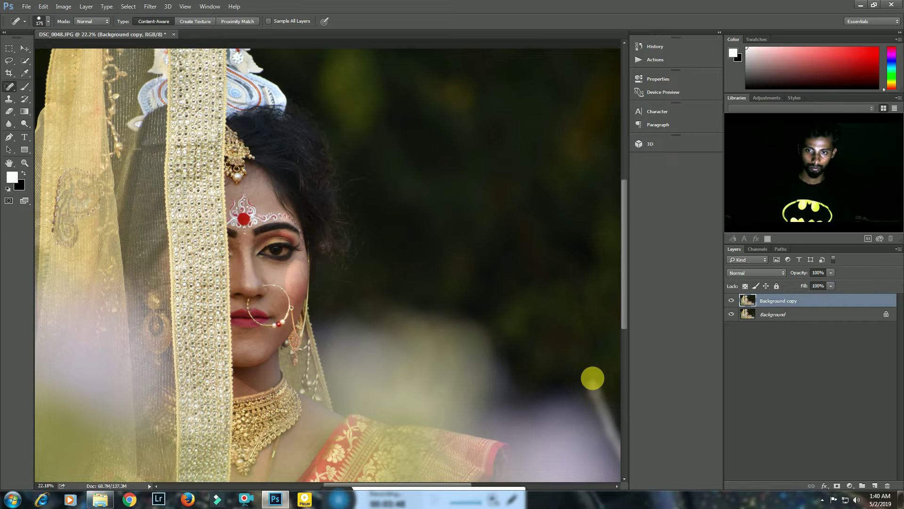
pyautogui.scroll(-3, 594, 374)
pyautogui.moveTo(542, 333); pyautogui.dragTo(563, 391)
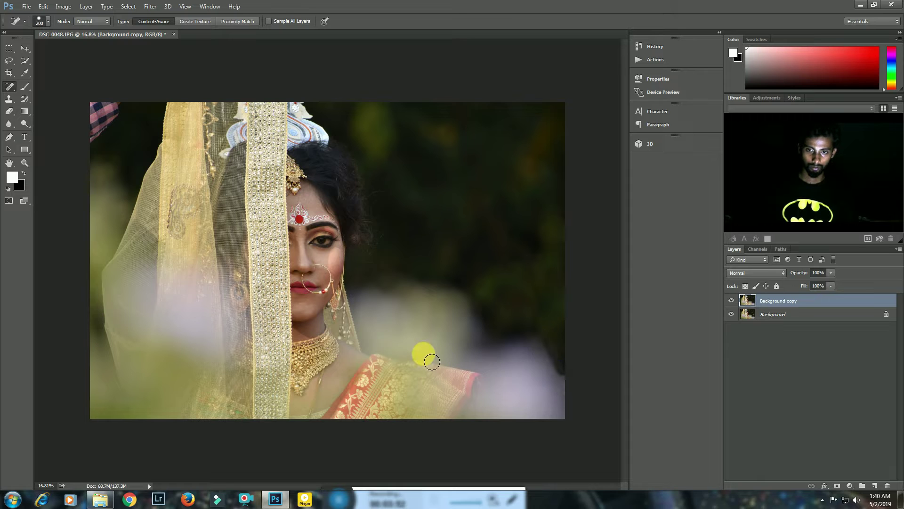
pyautogui.moveTo(562, 374); pyautogui.dragTo(578, 397)
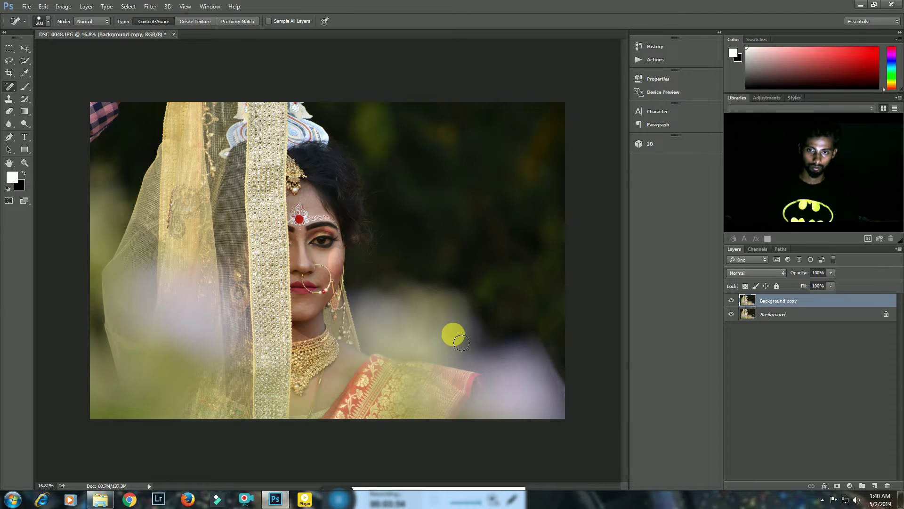
pyautogui.scroll(-1, 452, 338)
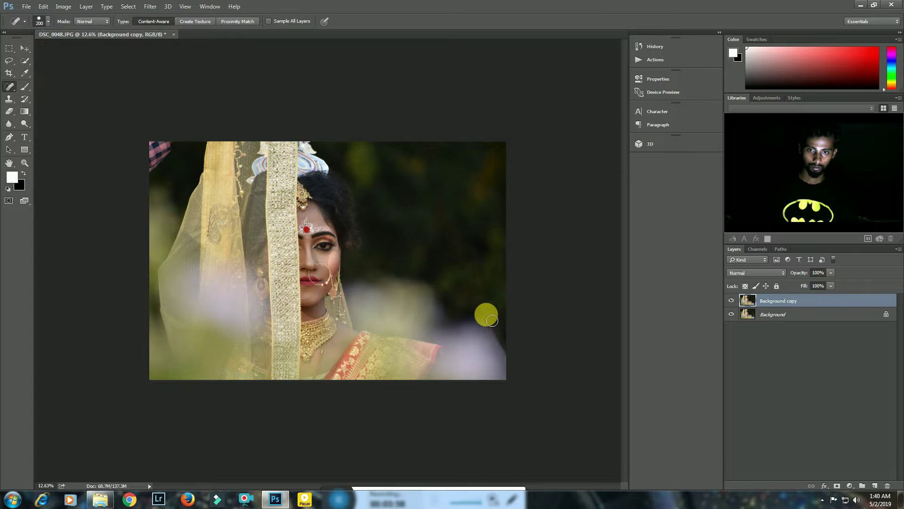
pyautogui.scroll(-1, 407, 253)
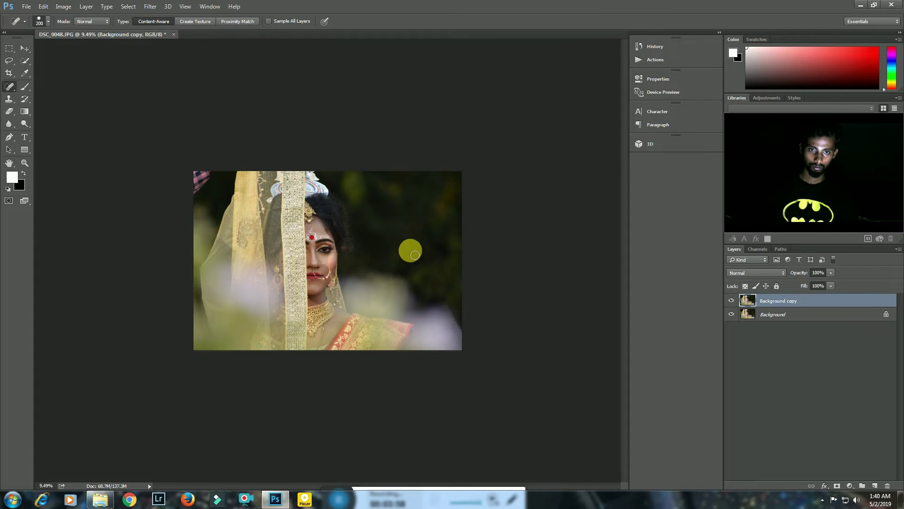
pyautogui.scroll(1, 197, 175)
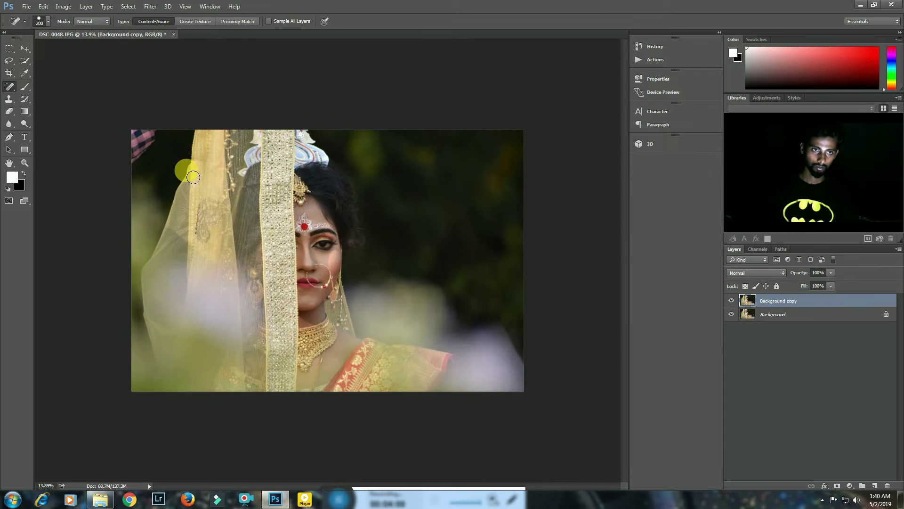
pyautogui.rightClick(16, 94)
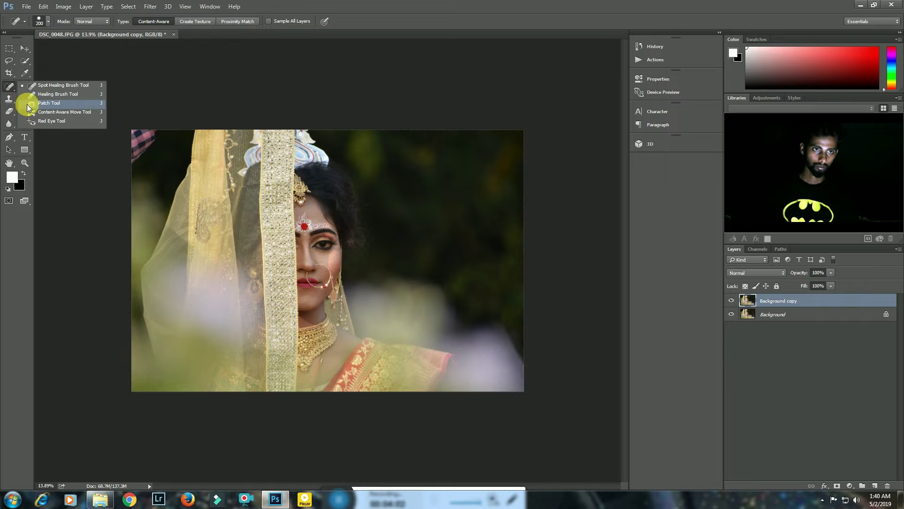
# Outline the top-left checked cloth with the Patch Tool and Content-Aware fill it
pyautogui.click(27, 104)
pyautogui.moveTo(167, 128); pyautogui.dragTo(134, 178)
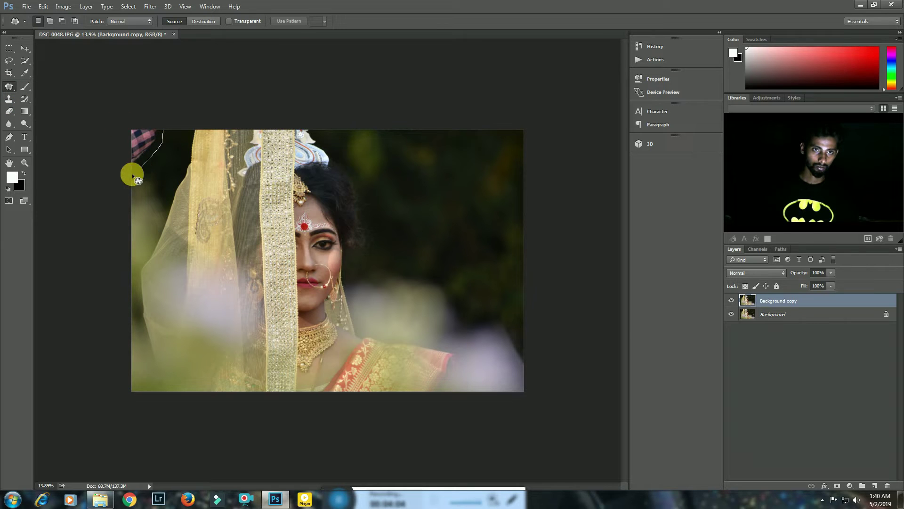
pyautogui.moveTo(166, 112); pyautogui.dragTo(172, 140)
pyautogui.rightClick(173, 141)
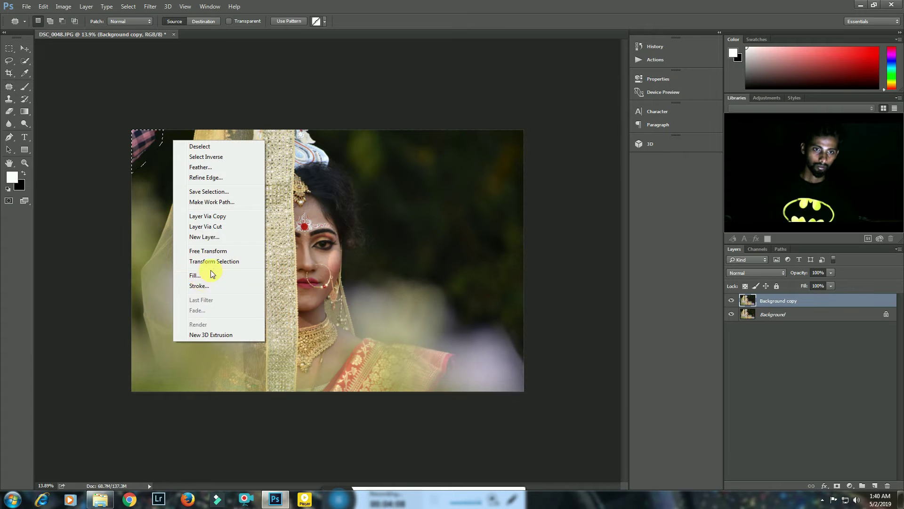
pyautogui.click(195, 275)
pyautogui.click(516, 145)
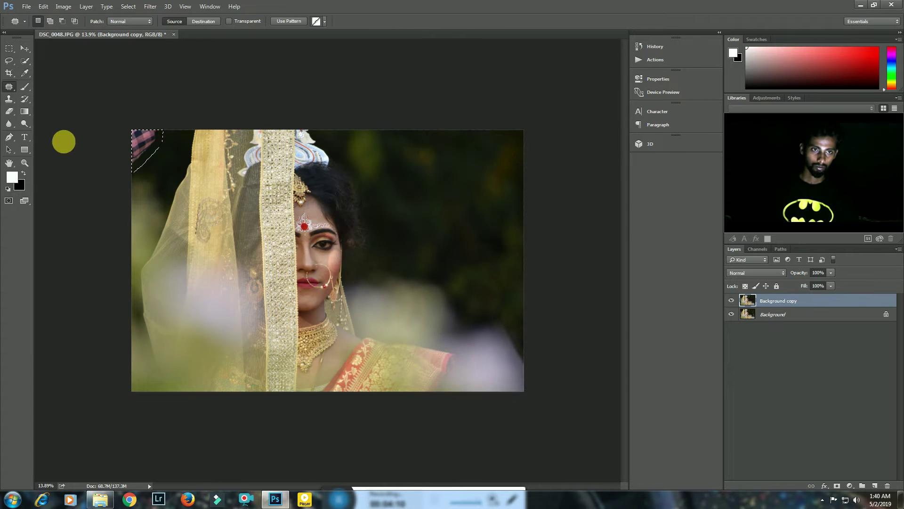
pyautogui.hotkey('ctrl', 'd')
pyautogui.click(9, 73)
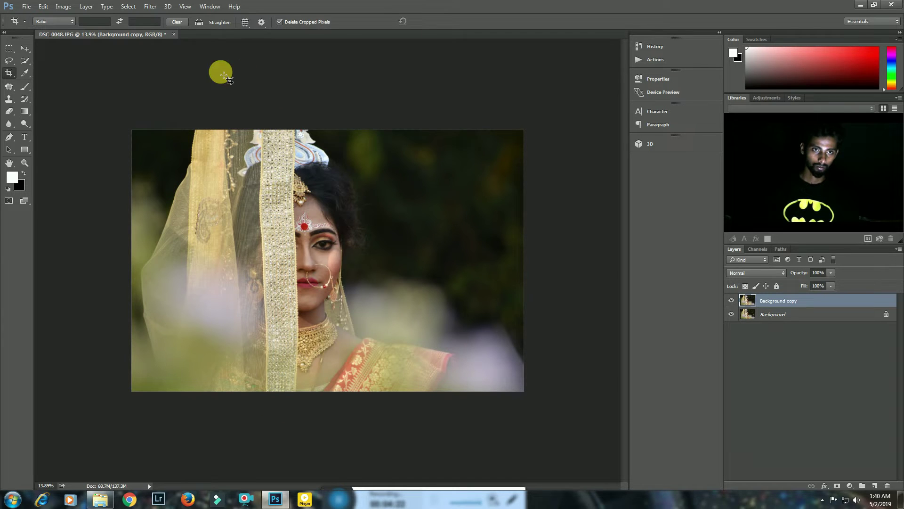
pyautogui.click(133, 240)
# Crop a sliver off the left edge and extend the canvas past the right edge
pyautogui.moveTo(132, 258); pyautogui.dragTo(150, 268)
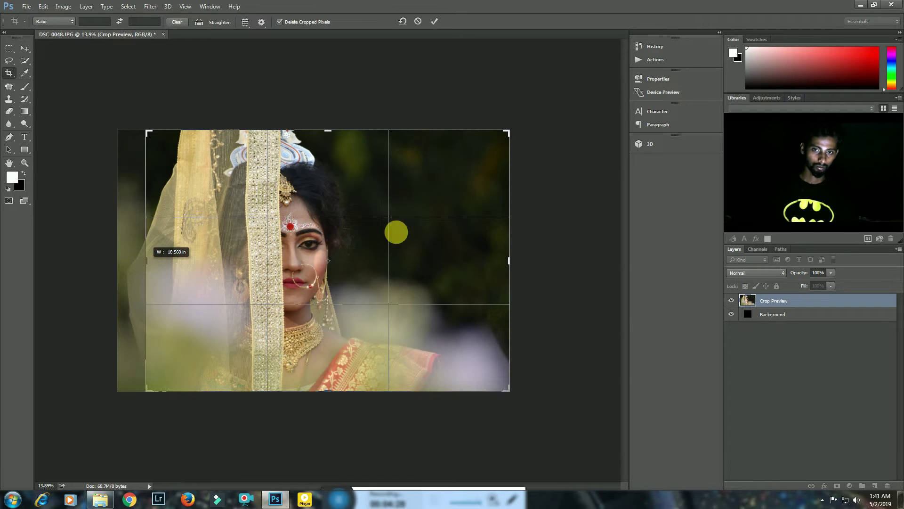
pyautogui.moveTo(511, 260); pyautogui.dragTo(521, 260)
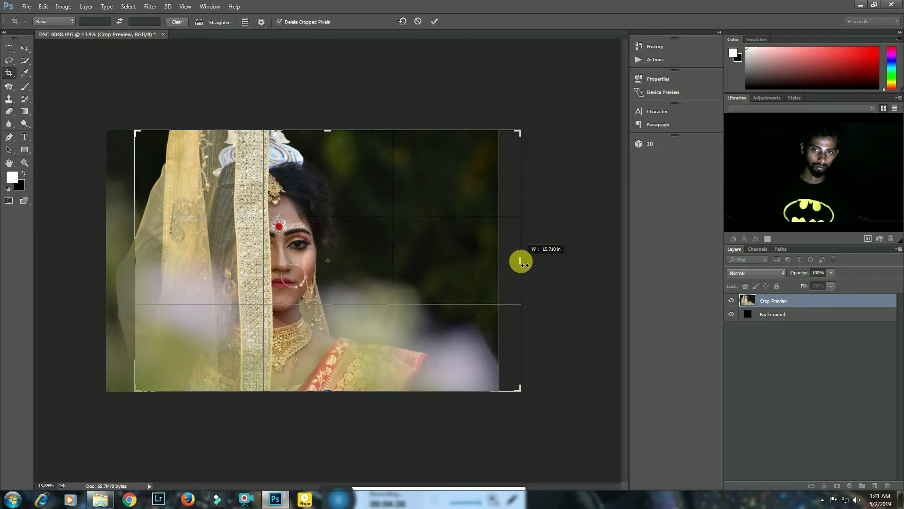
pyautogui.click(436, 21)
pyautogui.hotkey('ctrl', 'j')
pyautogui.click(9, 86)
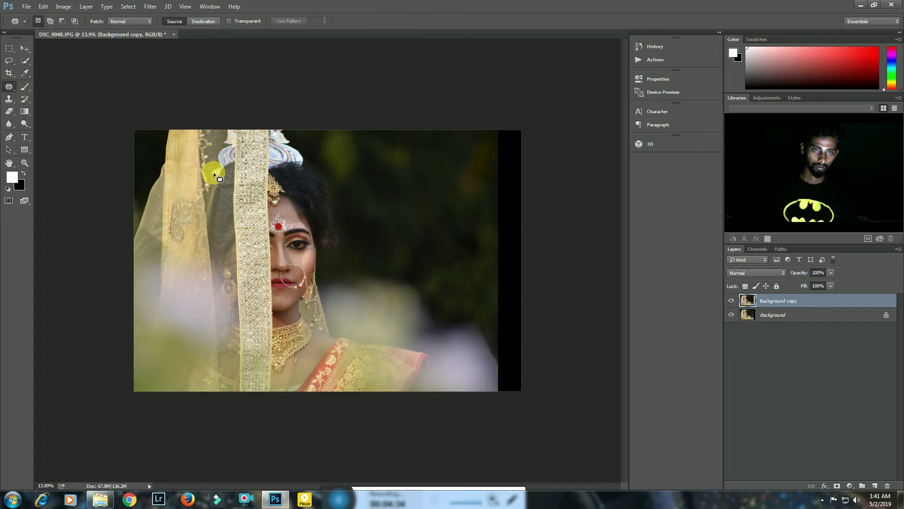
# Content-Aware fill an outlined area along the veil's left edge
pyautogui.moveTo(175, 129); pyautogui.dragTo(115, 128)
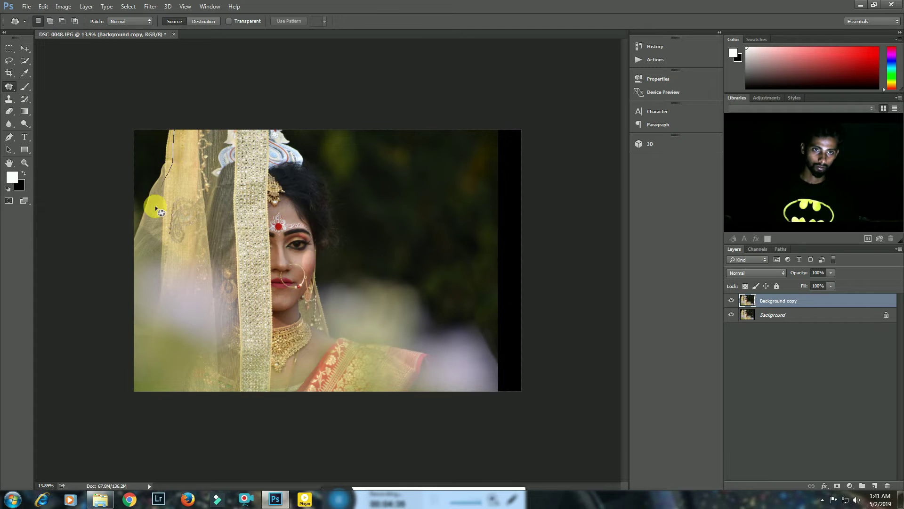
pyautogui.moveTo(120, 86); pyautogui.dragTo(189, 86)
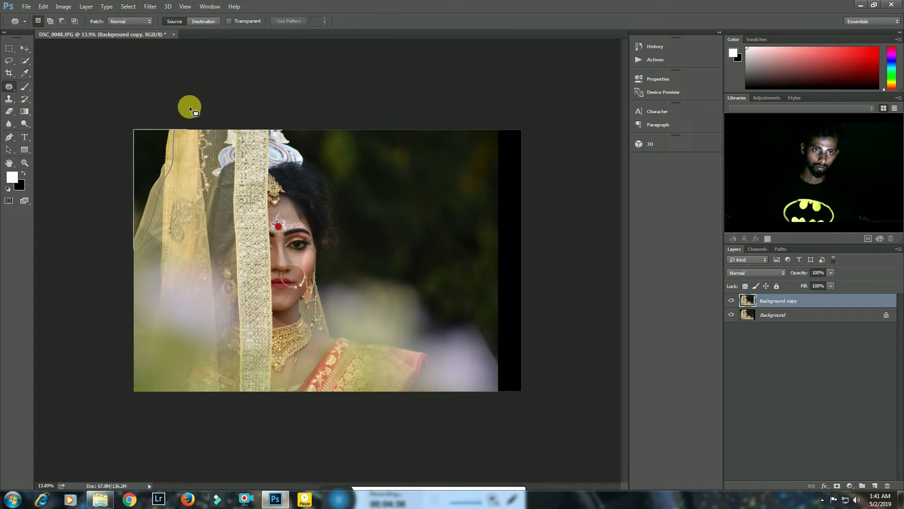
pyautogui.rightClick(186, 150)
pyautogui.click(213, 294)
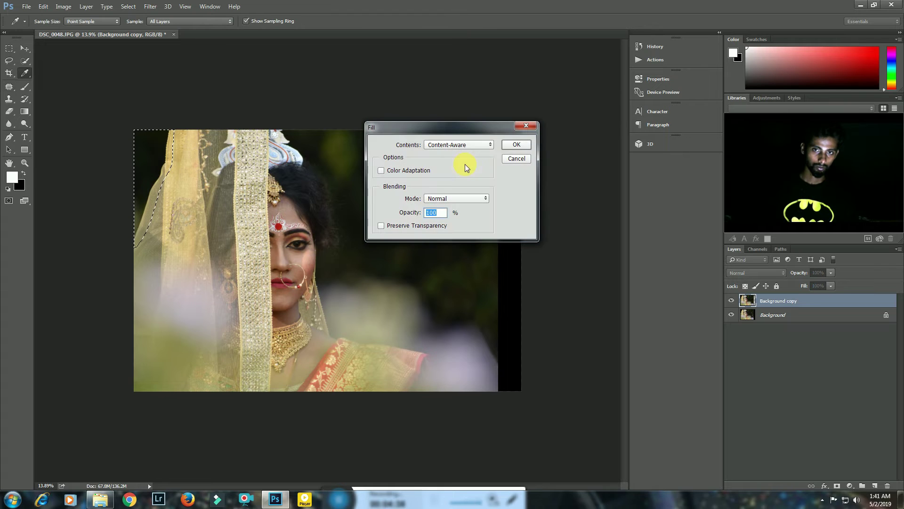
pyautogui.click(518, 146)
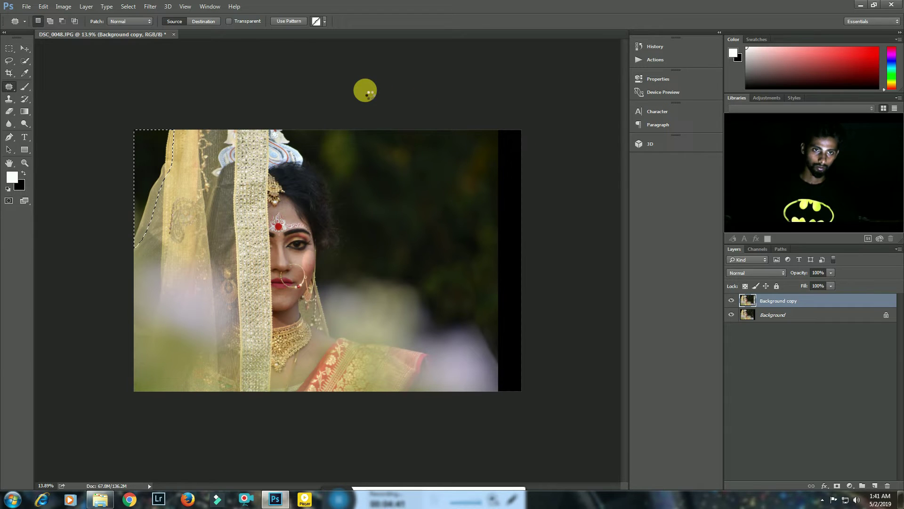
pyautogui.hotkey('ctrl', 'd')
# Select the black strip along the right edge and Content-Aware fill it
pyautogui.moveTo(491, 130); pyautogui.dragTo(497, 295)
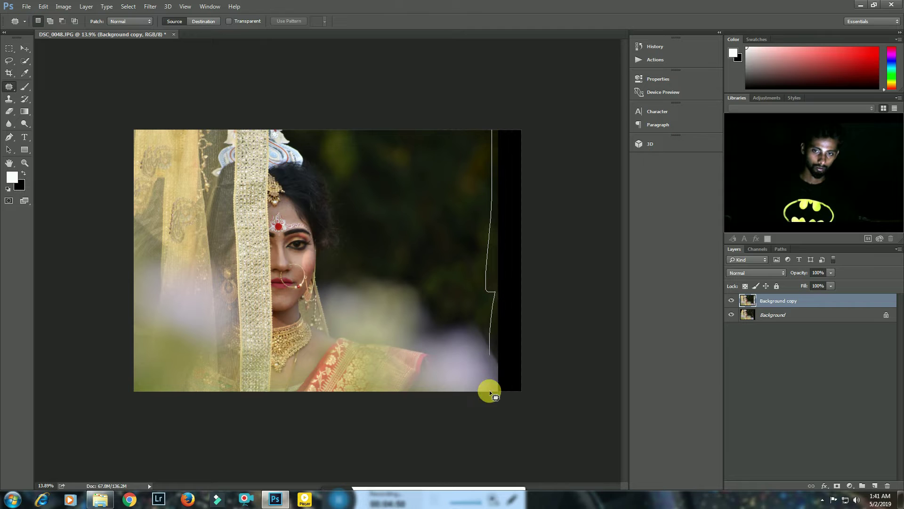
pyautogui.moveTo(497, 70); pyautogui.dragTo(497, 70)
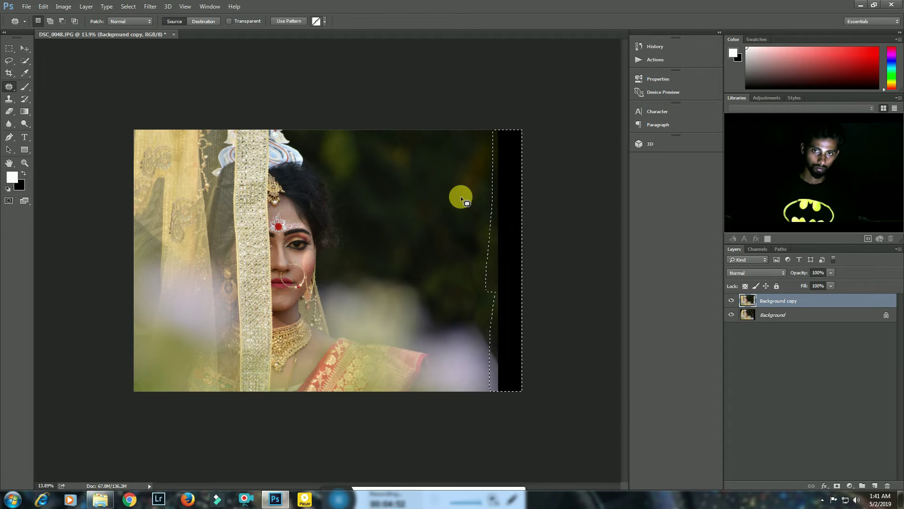
pyautogui.rightClick(461, 197)
pyautogui.click(466, 333)
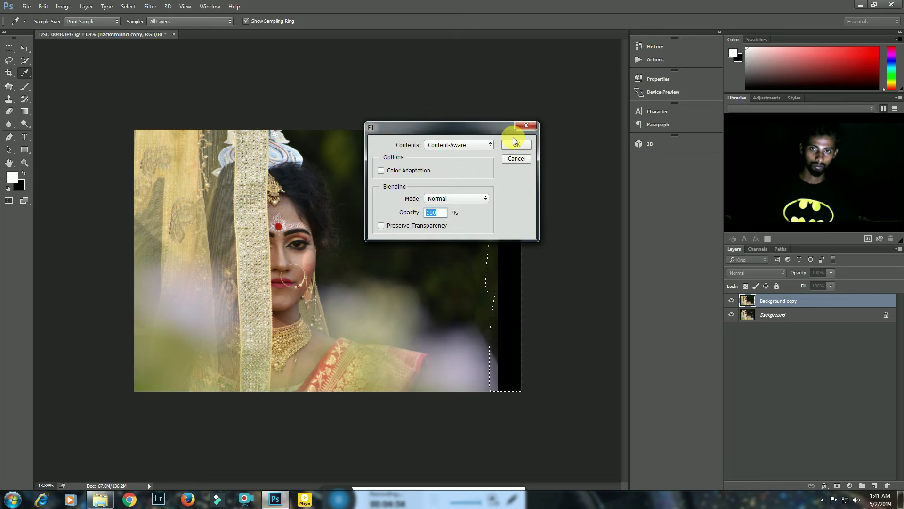
pyautogui.click(515, 145)
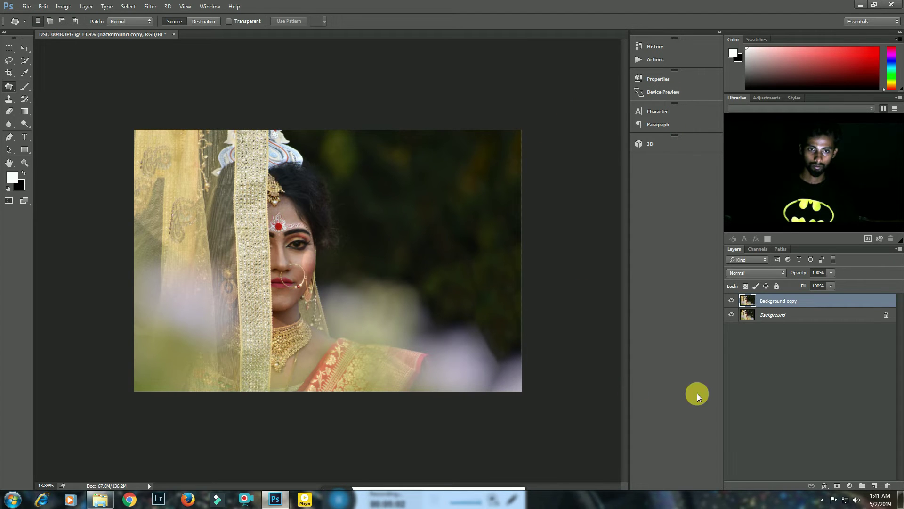
# Compare the filled copy with the original, merge it, and duplicate Background again
pyautogui.click(732, 301)
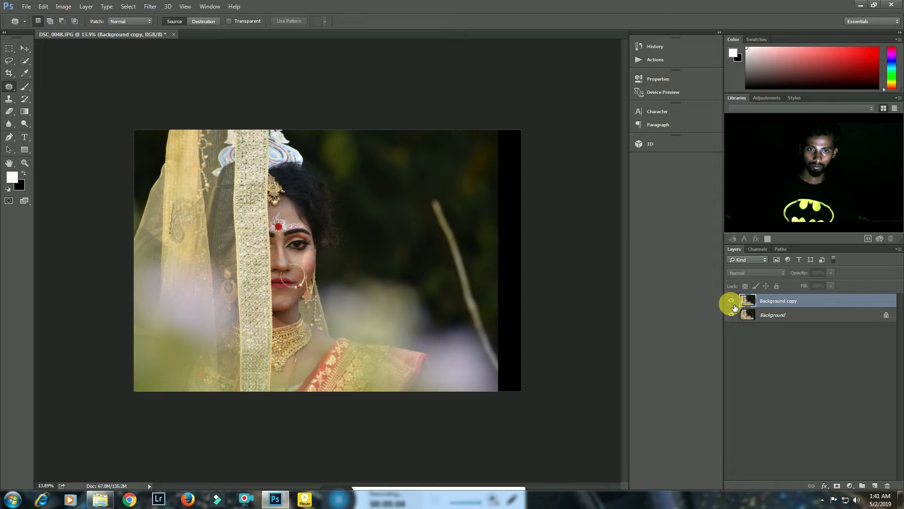
pyautogui.click(731, 301)
pyautogui.scroll(-2, 587, 257)
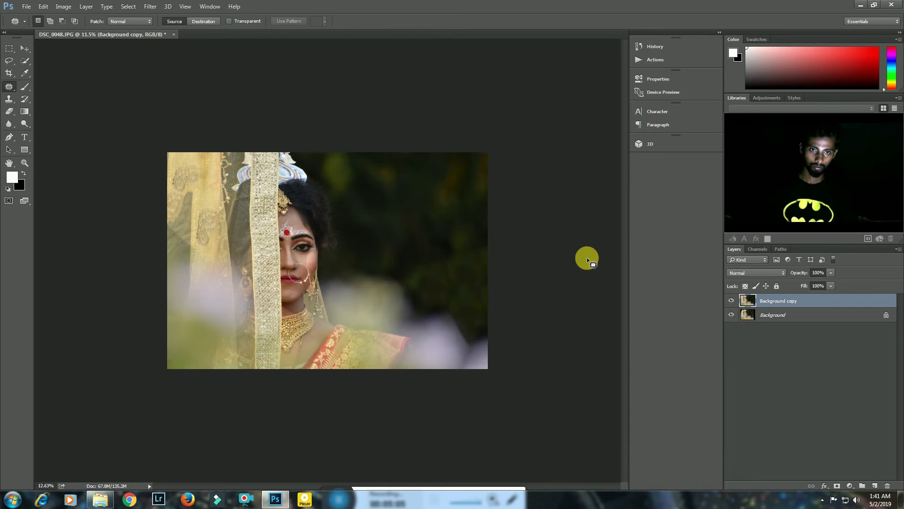
pyautogui.scroll(2, 587, 258)
pyautogui.hotkey('ctrl', 'e')
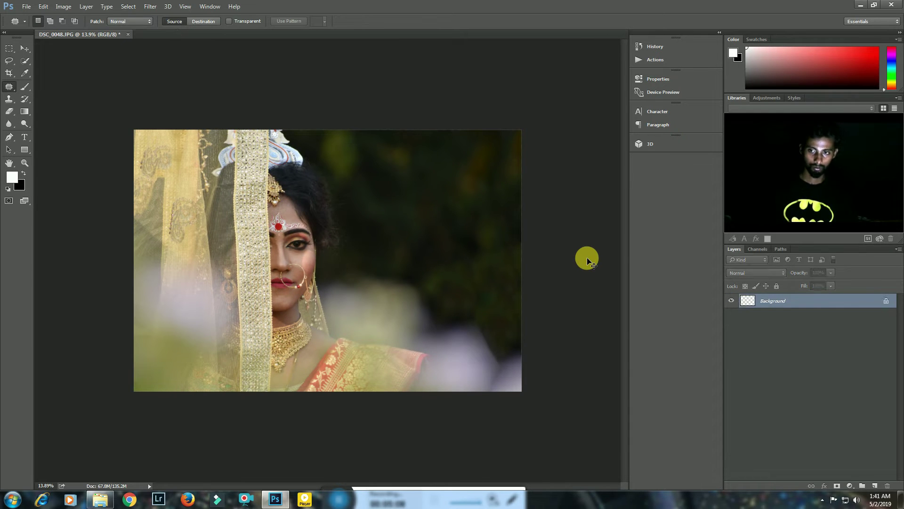
pyautogui.moveTo(823, 308); pyautogui.dragTo(874, 486)
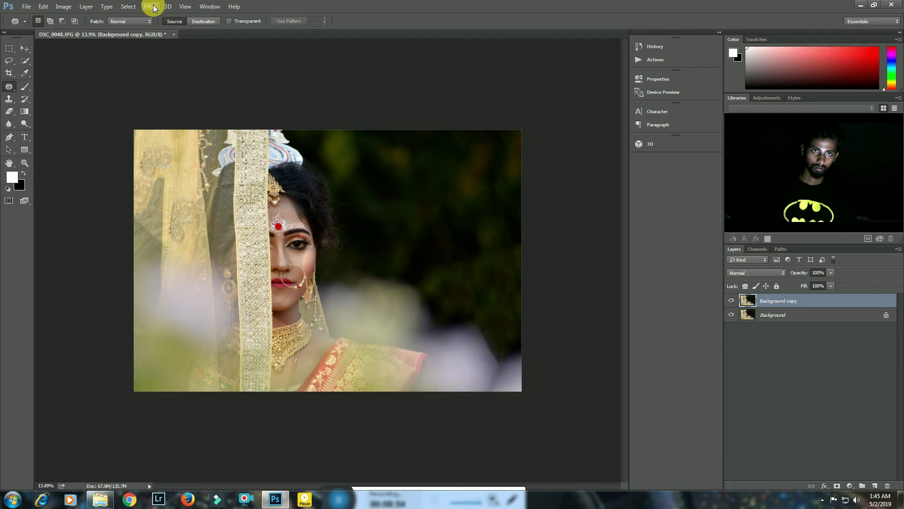
pyautogui.click(154, 8)
# Load the NSCREATION - Brown and Gray Color.xmp preset in Camera Raw Filter and apply it
pyautogui.click(170, 63)
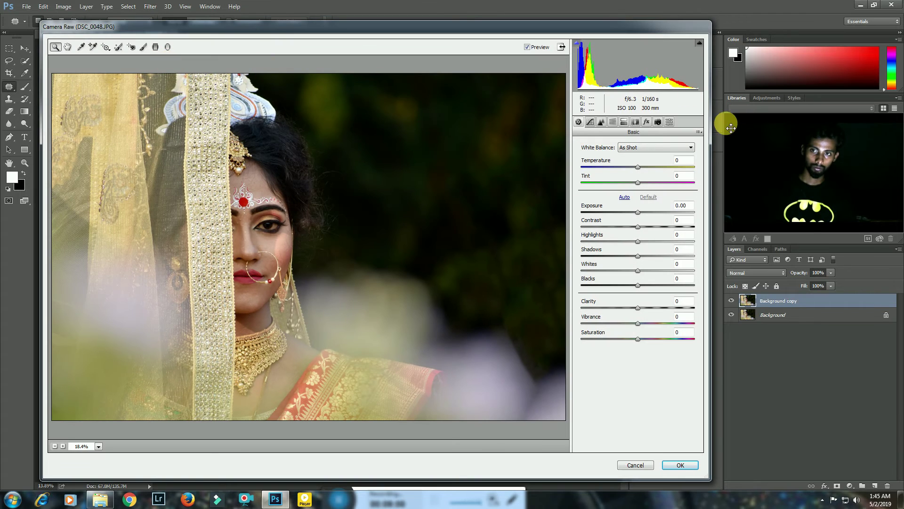
pyautogui.click(699, 132)
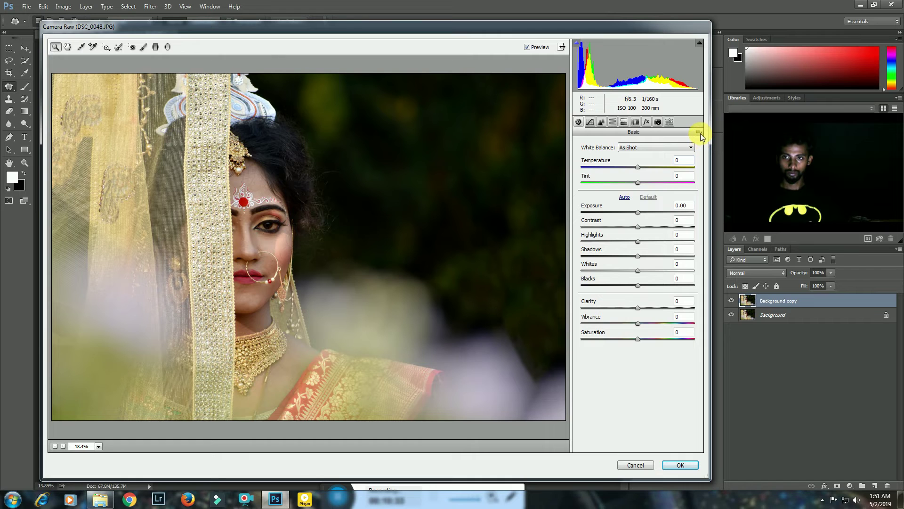
pyautogui.click(699, 134)
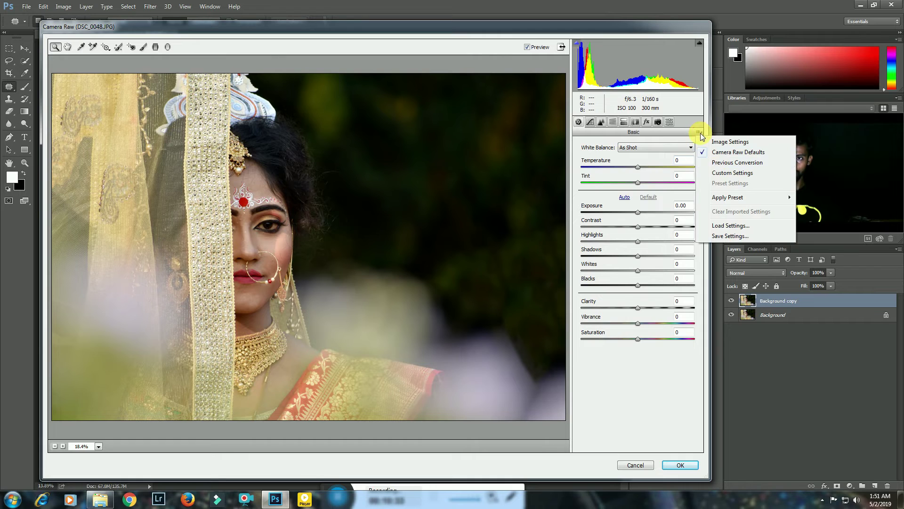
pyautogui.click(723, 227)
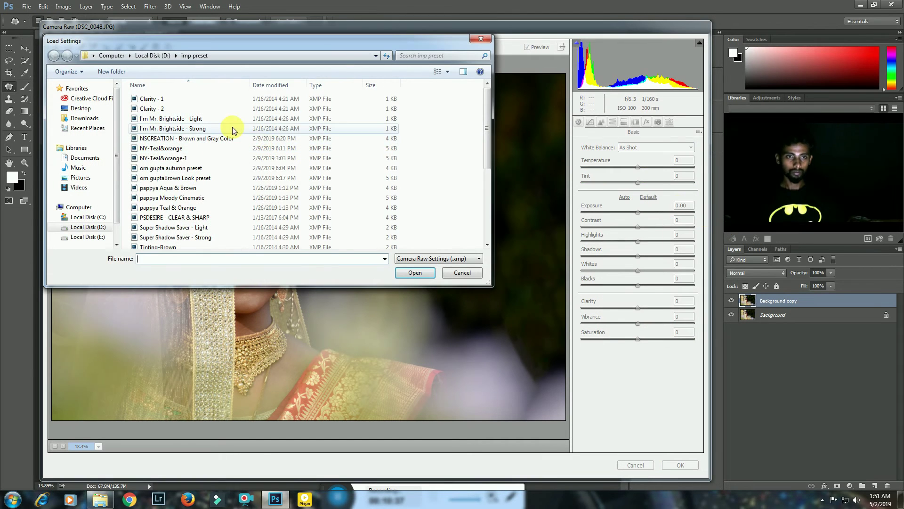
pyautogui.click(202, 141)
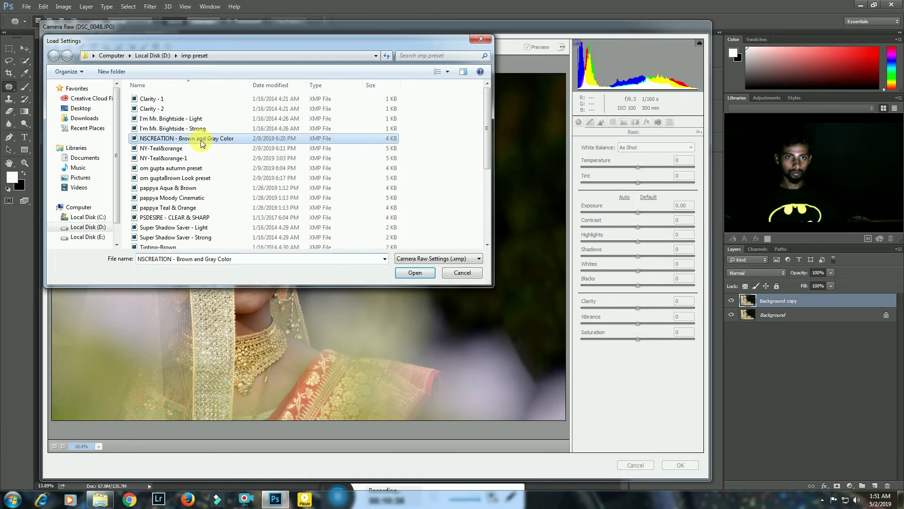
pyautogui.doubleClick(201, 140)
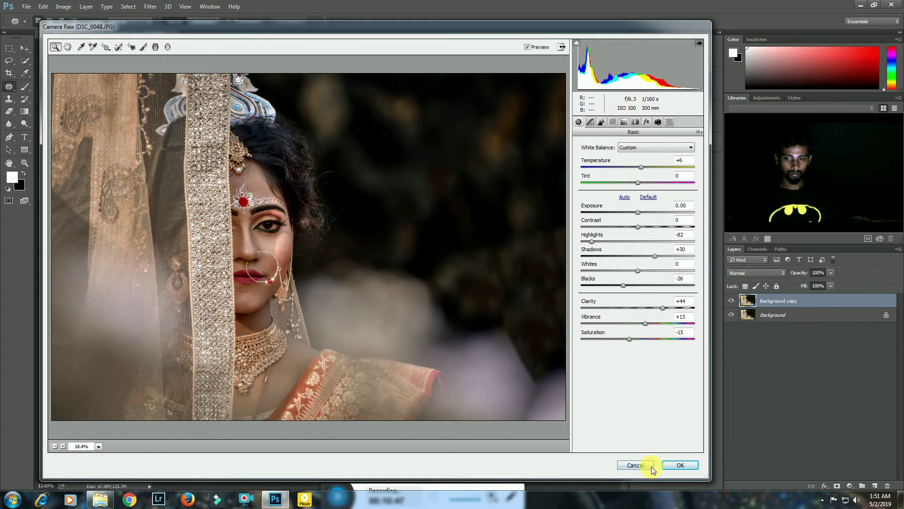
pyautogui.click(679, 465)
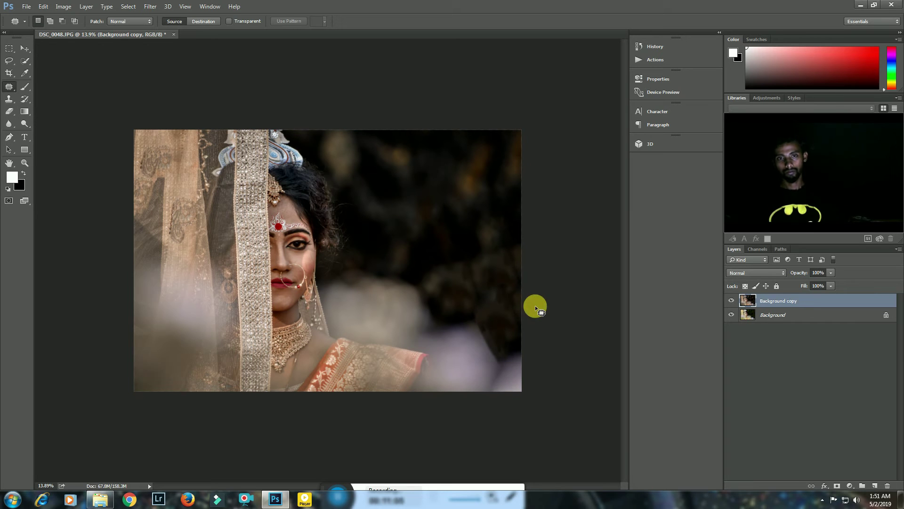
# Toggle the graded Background copy to compare, then merge it into Background
pyautogui.scroll(1, 536, 218)
pyautogui.scroll(1, 542, 216)
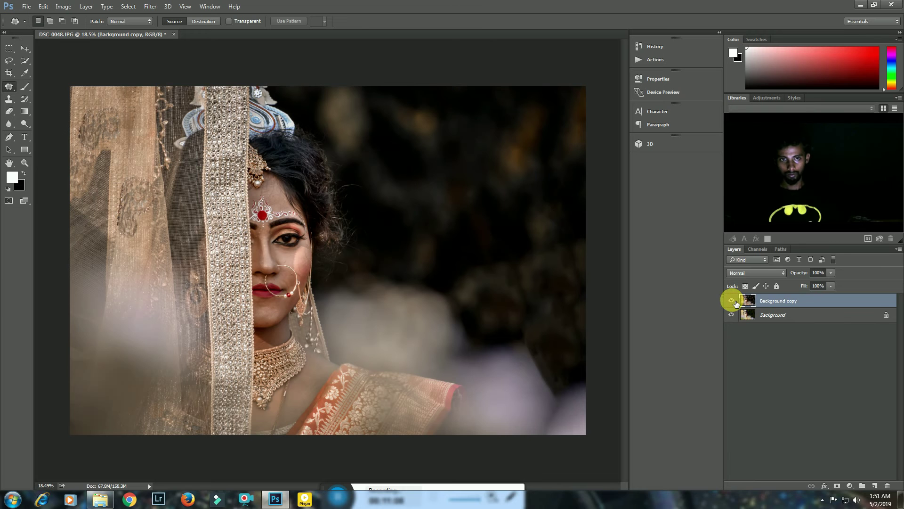
pyautogui.click(733, 301)
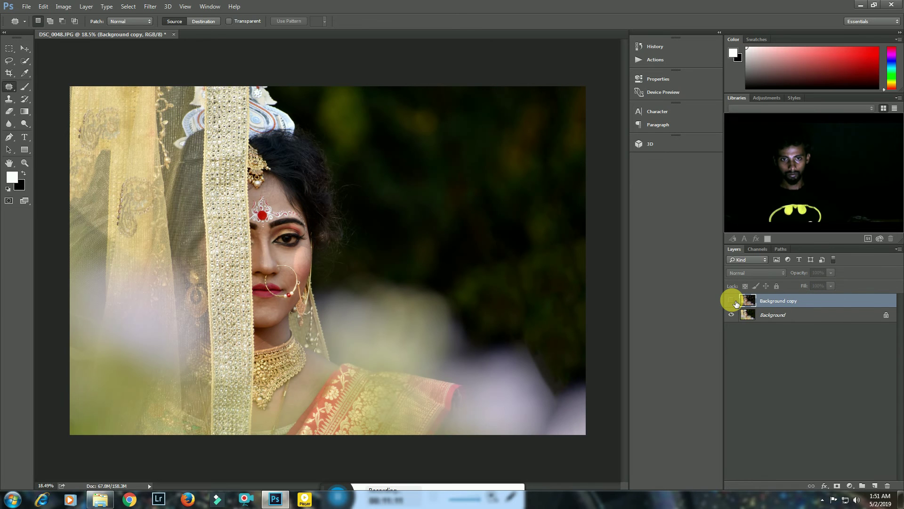
pyautogui.click(732, 301)
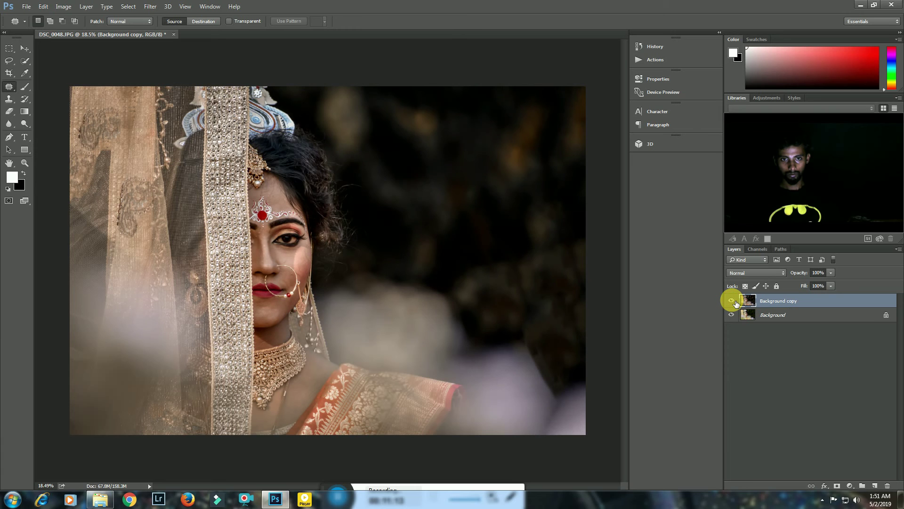
pyautogui.click(732, 301)
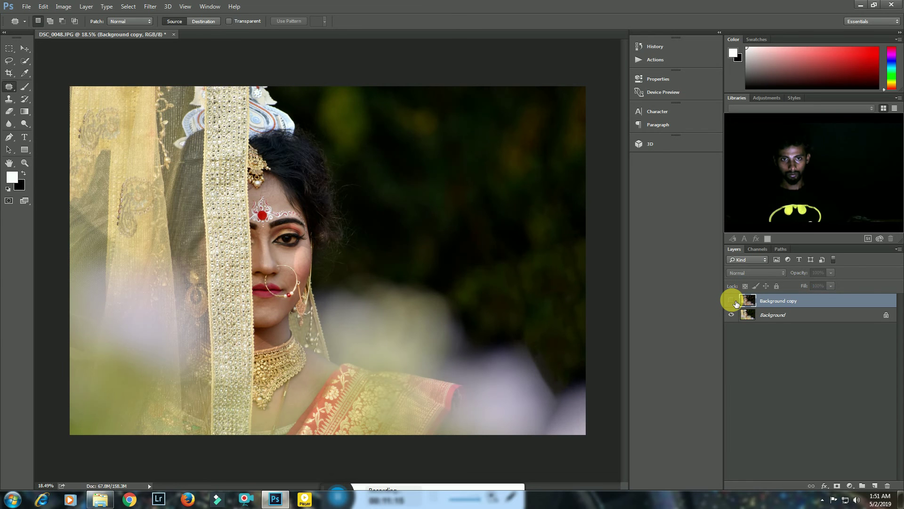
pyautogui.click(733, 302)
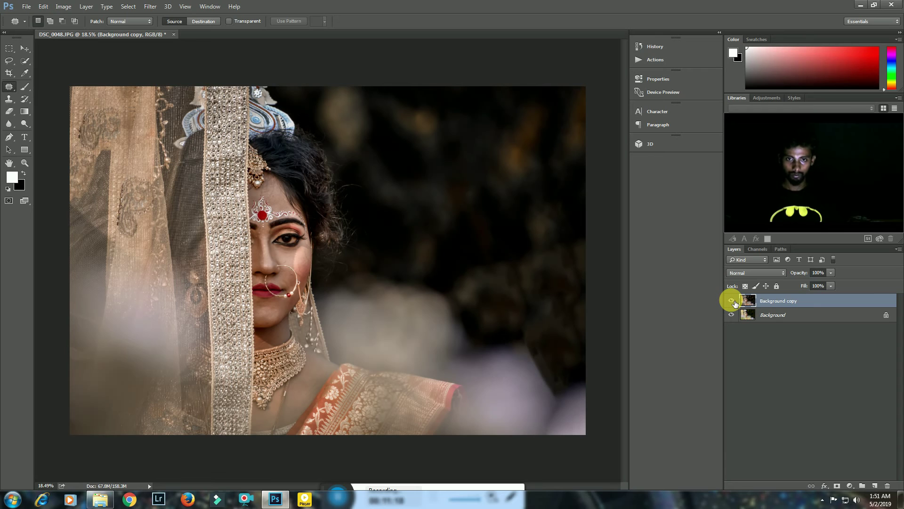
pyautogui.hotkey('ctrl', 'e')
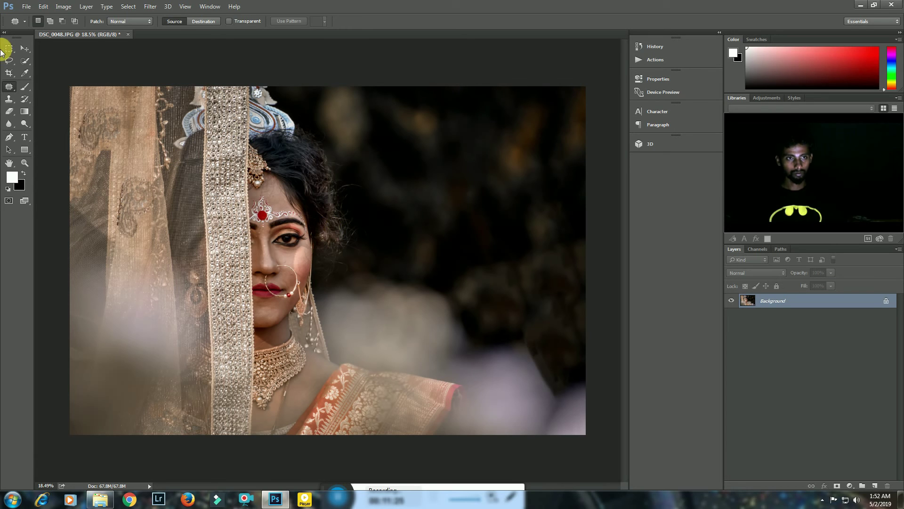
# Start Save As to the Desktop, declining to replace DSC_0048.JPG
pyautogui.click(26, 7)
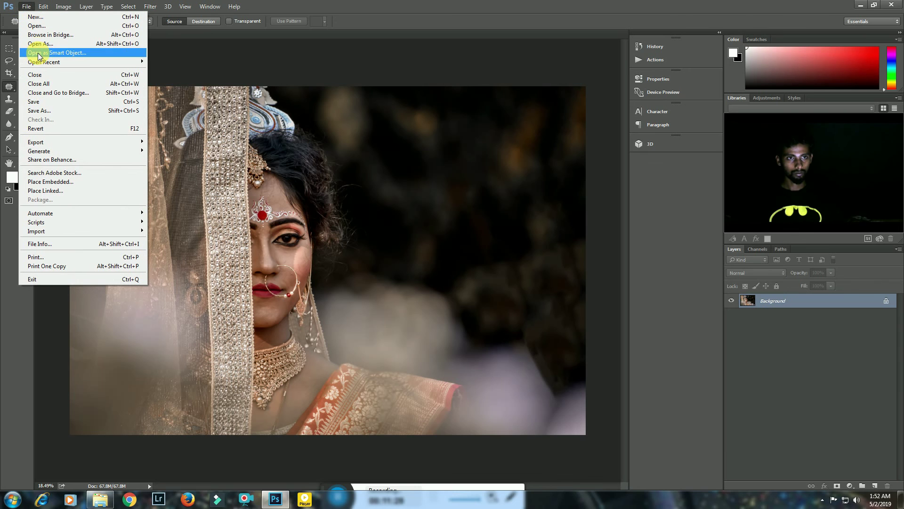
pyautogui.click(45, 111)
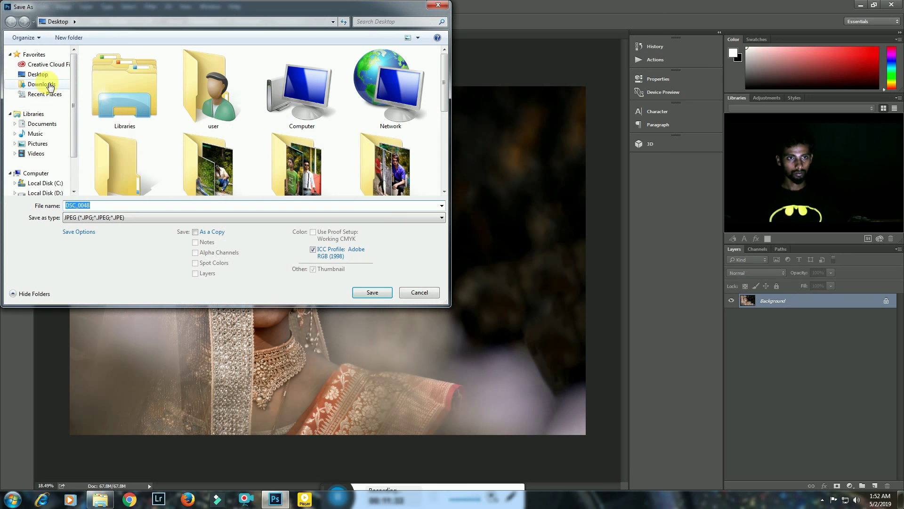
pyautogui.click(50, 78)
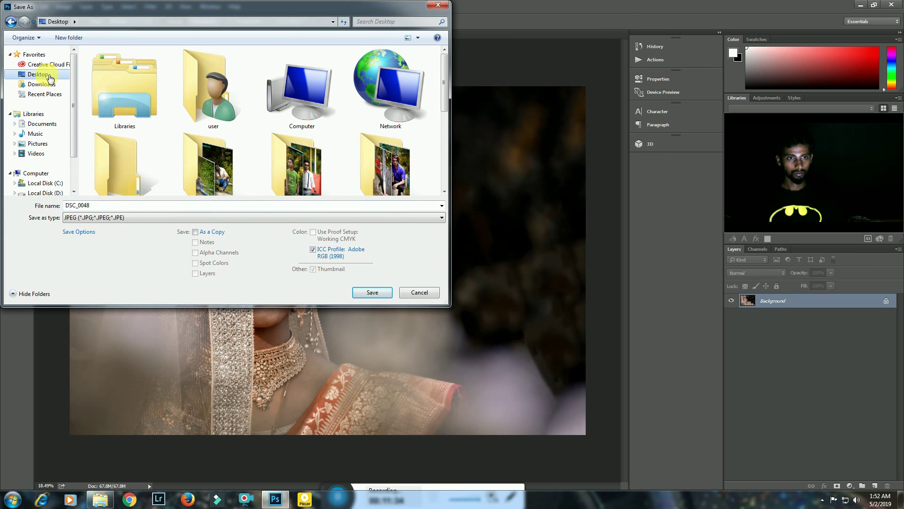
pyautogui.click(383, 297)
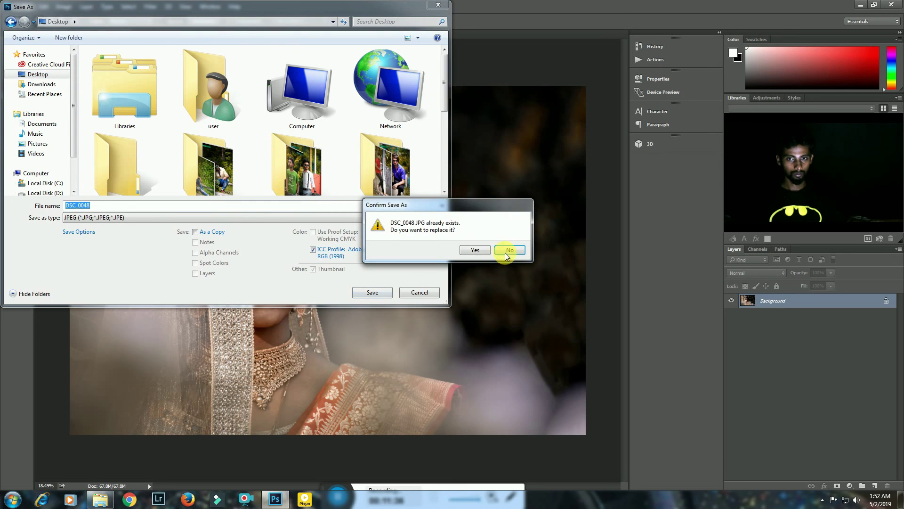
pyautogui.click(506, 251)
# Save as gghh.jpg at Maximum JPEG quality and close the document
pyautogui.press('BackSpace')
pyautogui.click(372, 292)
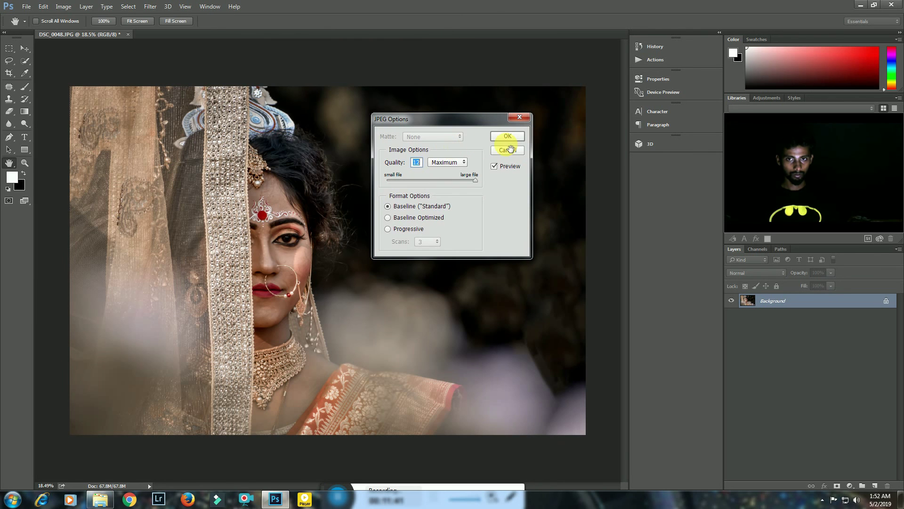
pyautogui.click(509, 136)
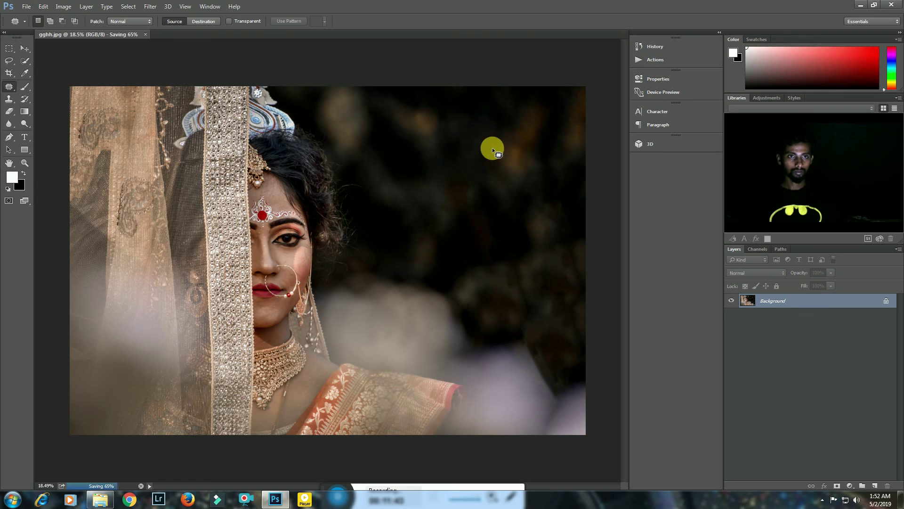
pyautogui.click(112, 35)
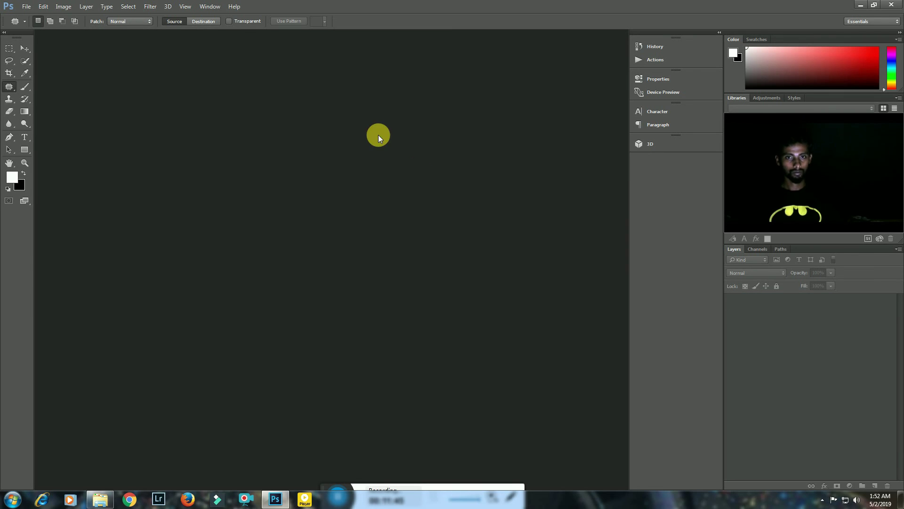